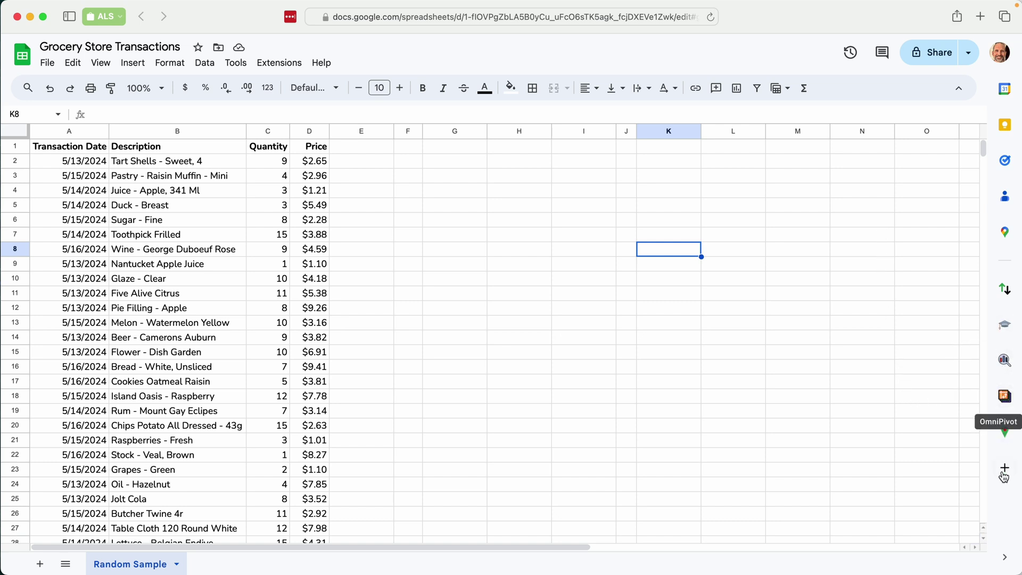
Hide the add-on side panel and then show it again
left_click(1004, 557)
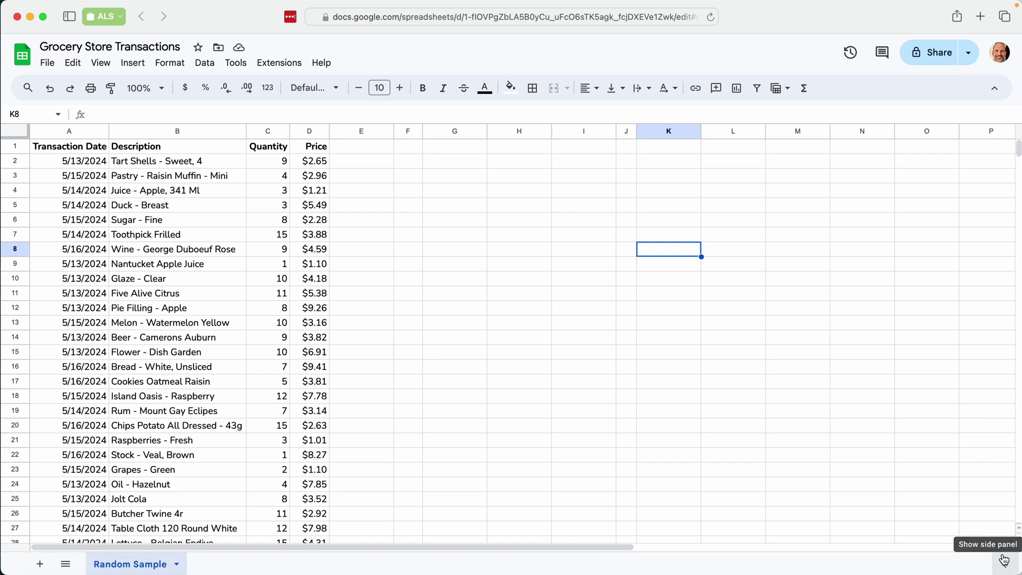
left_click(1004, 558)
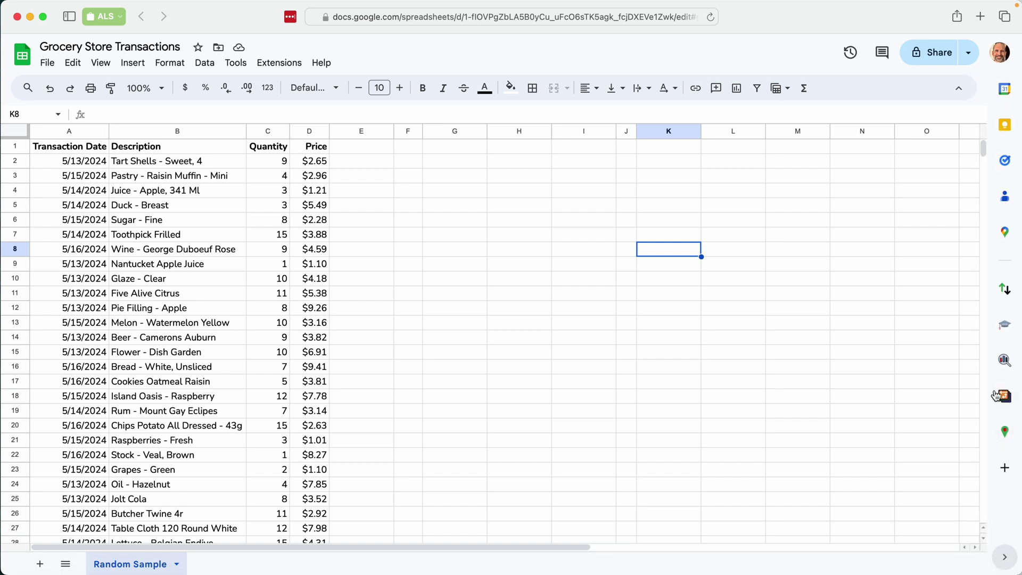
Open Random Sampler and use the selected table A1:D101 as the active population range
left_click(1003, 362)
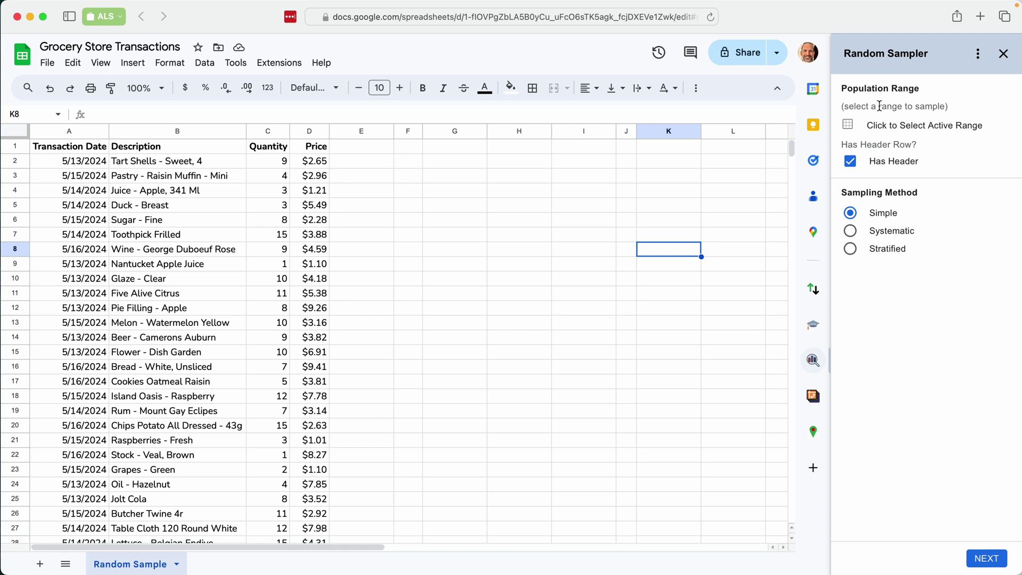
left_click(76, 151)
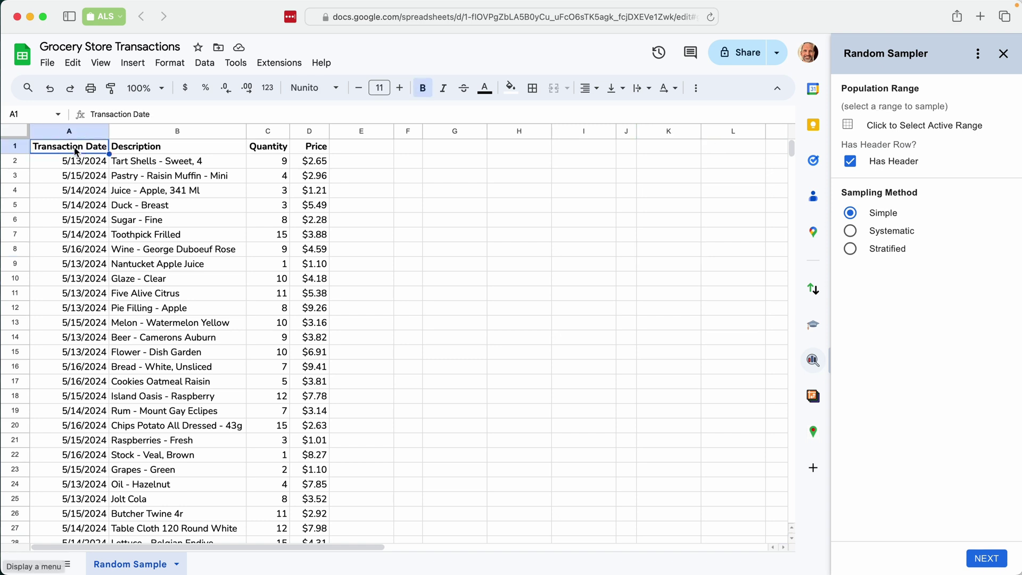
key("ctrl+shift+Right")
key("ctrl+shift+Down")
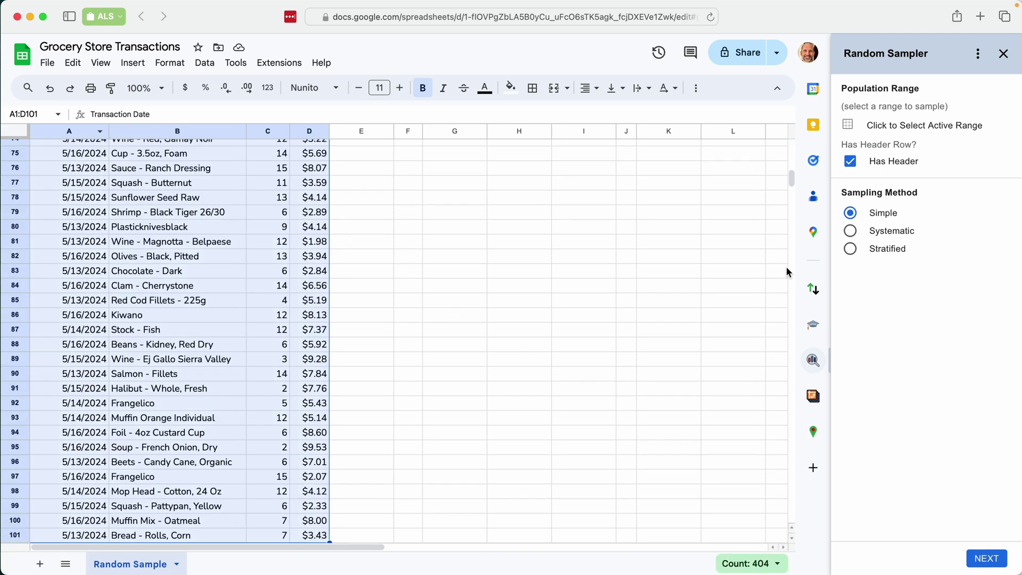
left_click_drag(793, 180, 793, 152)
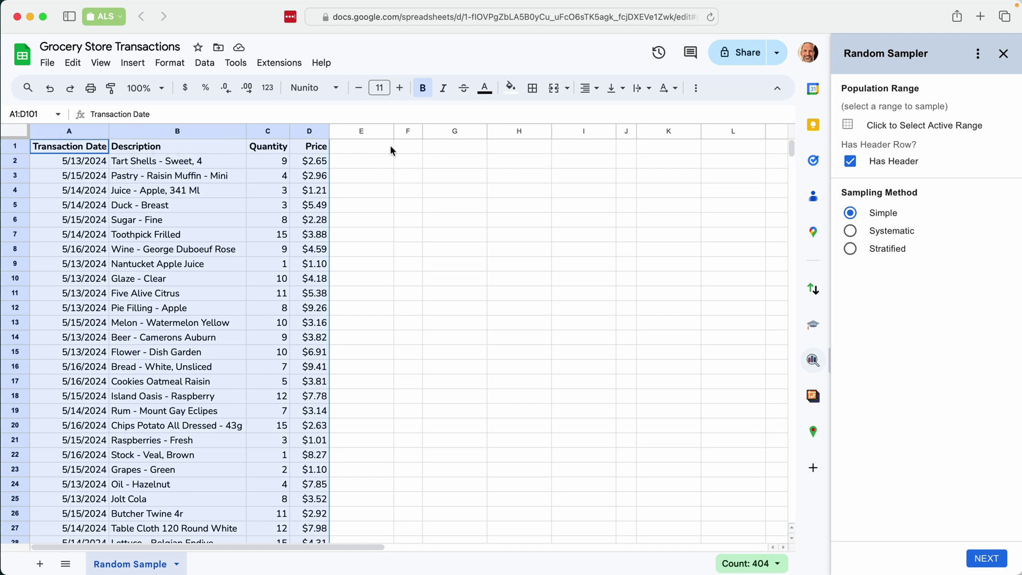
left_click(893, 123)
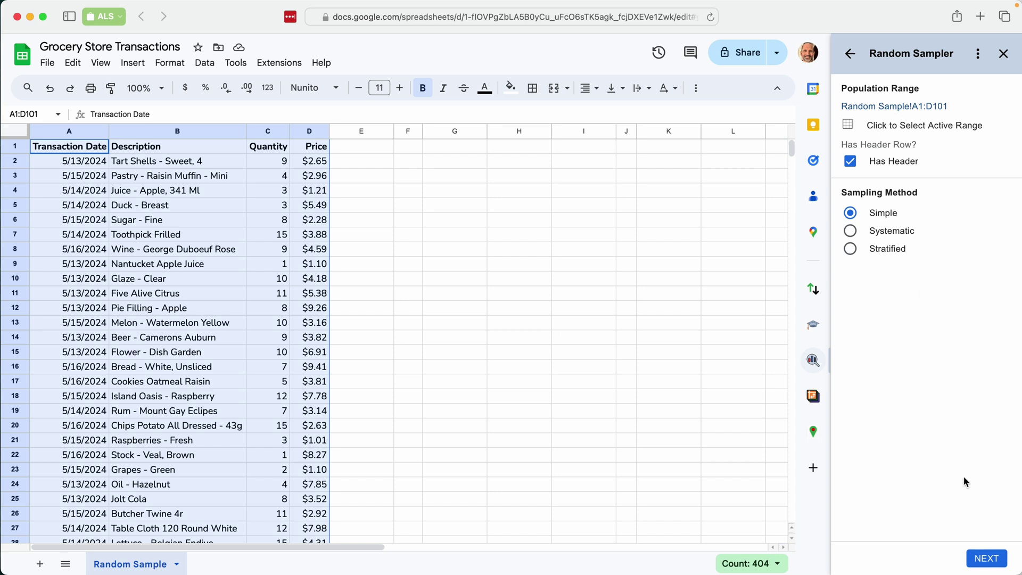
Draw a simple sample of 10 records, measured in # of records, into a new worksheet
left_click(984, 556)
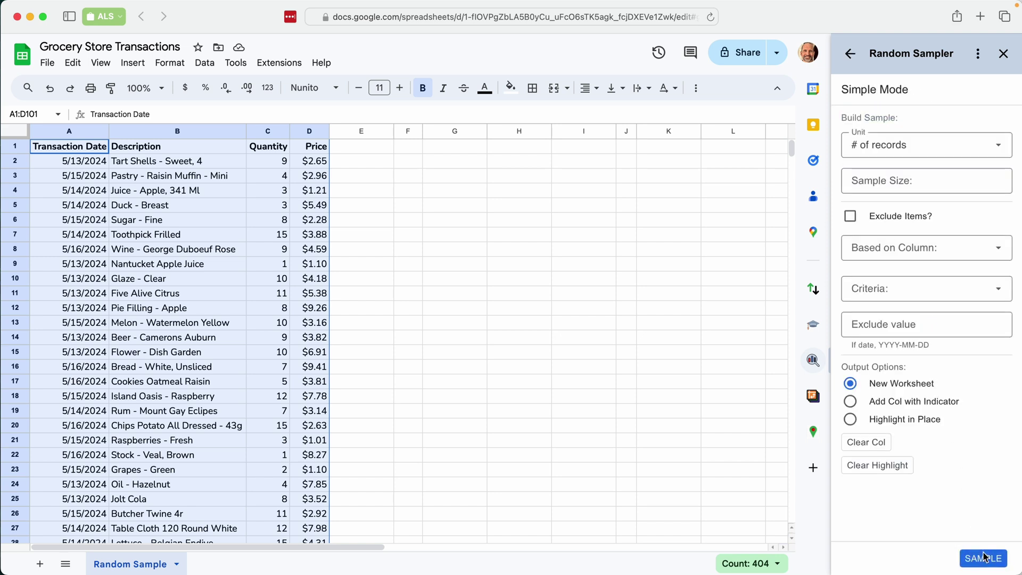
left_click(930, 155)
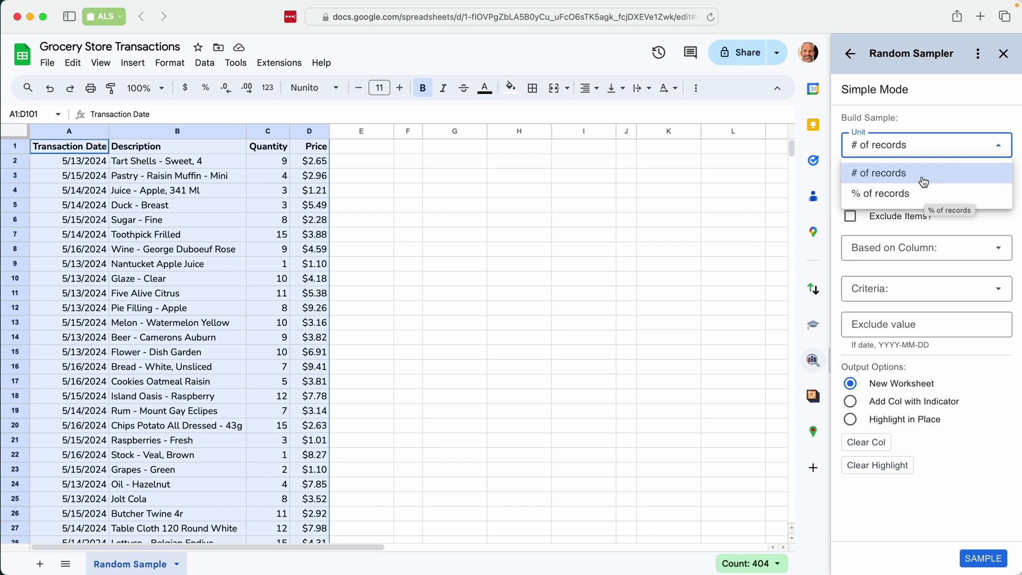
left_click(923, 176)
left_click(922, 176)
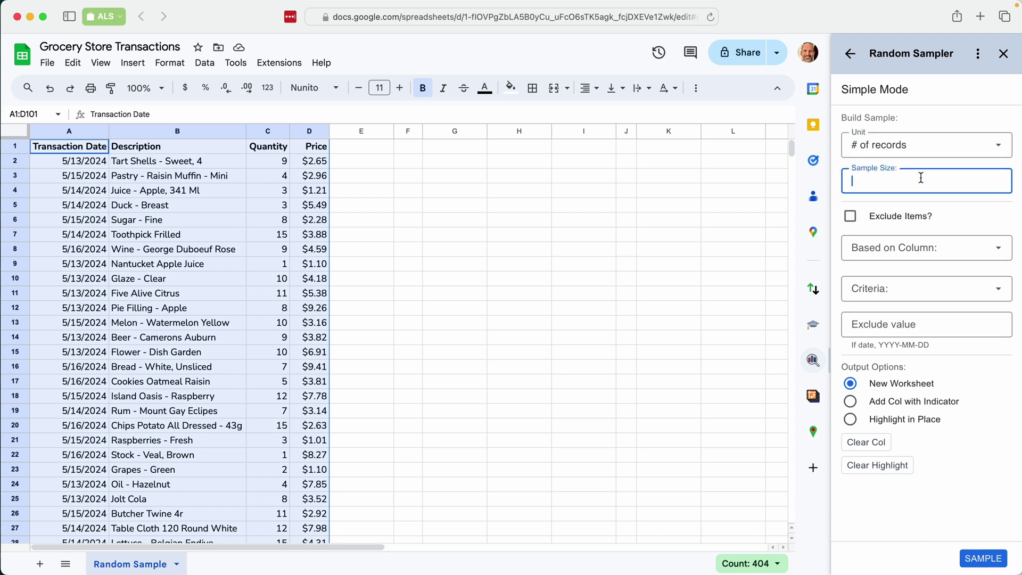
type("10")
left_click(977, 554)
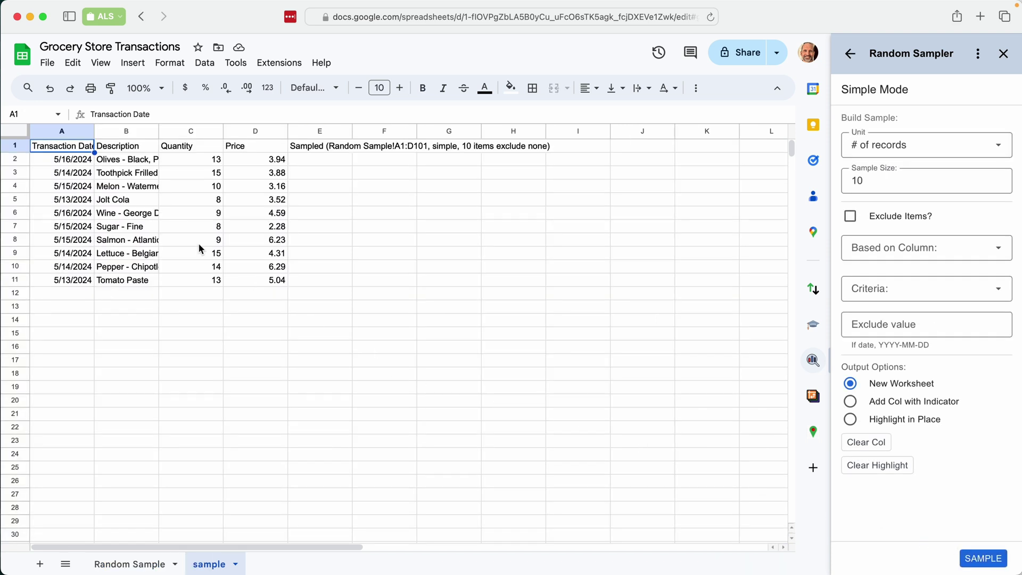
Check the Count, Min and Max for dates A2:A11, then read the sample description in E1
left_click(83, 159)
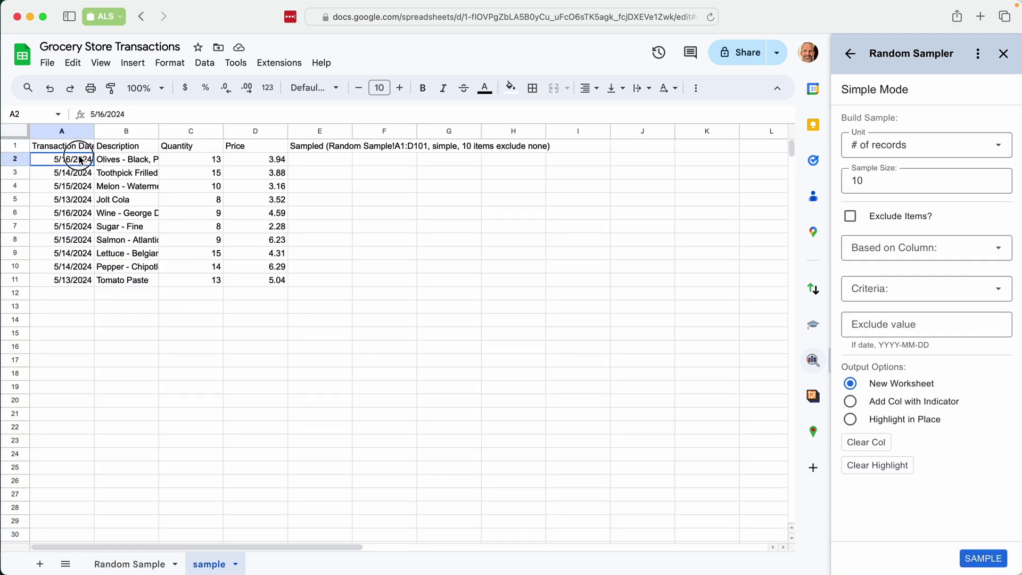
left_click(115, 175)
left_click_drag(83, 160, 81, 281)
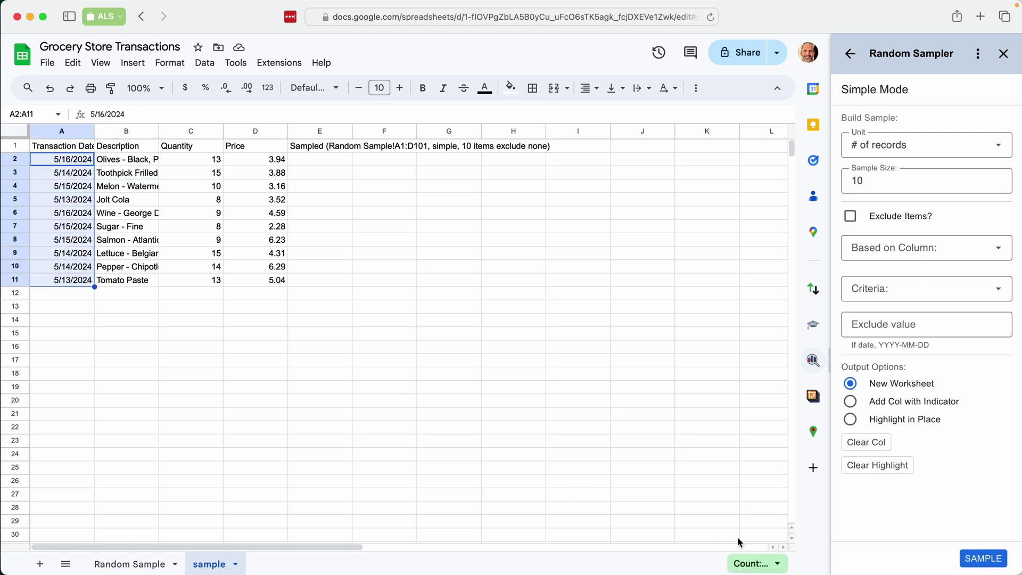
left_click(768, 569)
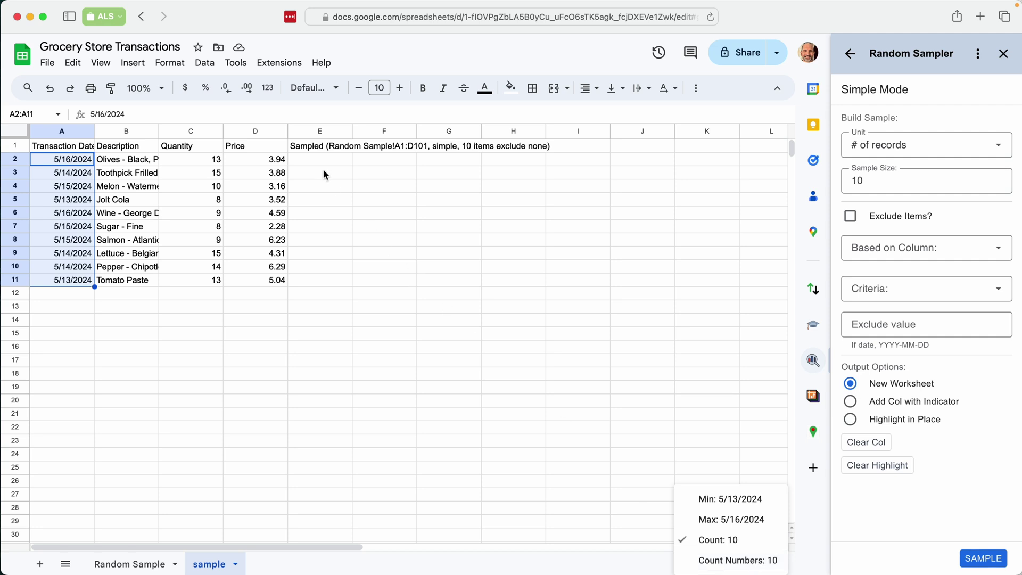
left_click(321, 152)
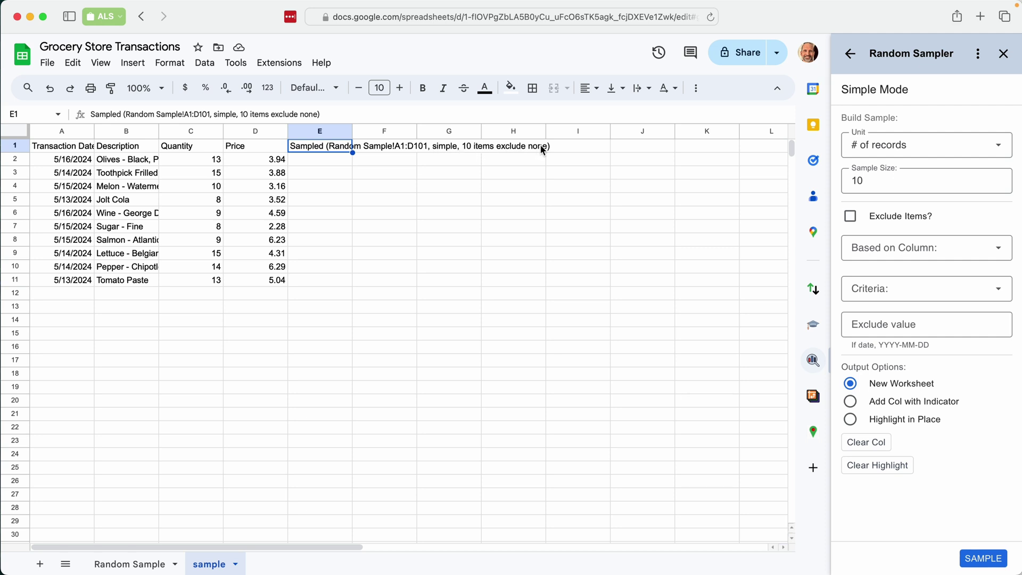
Delete the 'sample' sheet and choose Systematic as the sampling method
left_click(850, 53)
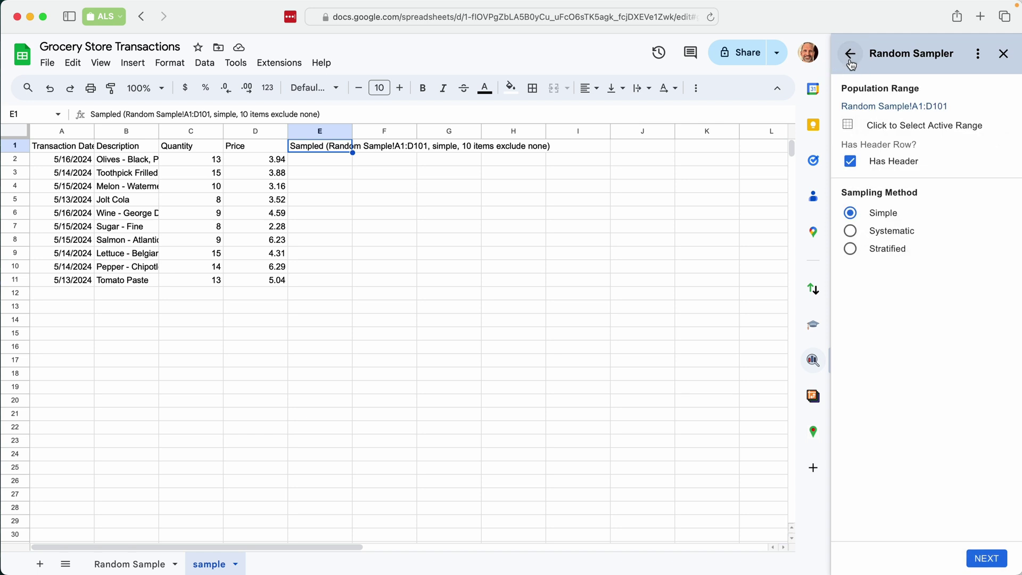
left_click(235, 563)
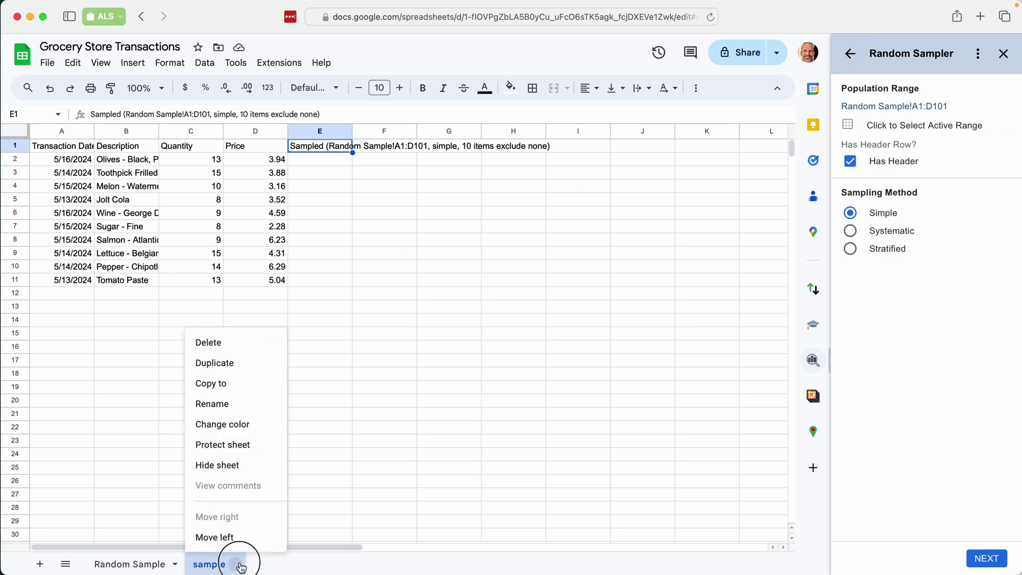
left_click(228, 344)
left_click(673, 337)
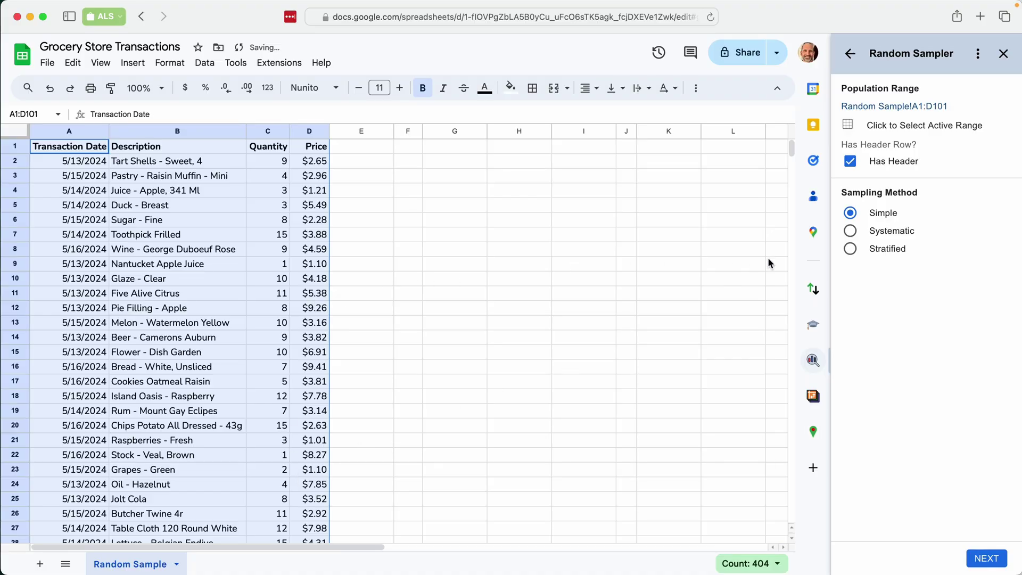
left_click(853, 232)
Set the systematic sampling interval N to 6
left_click(984, 555)
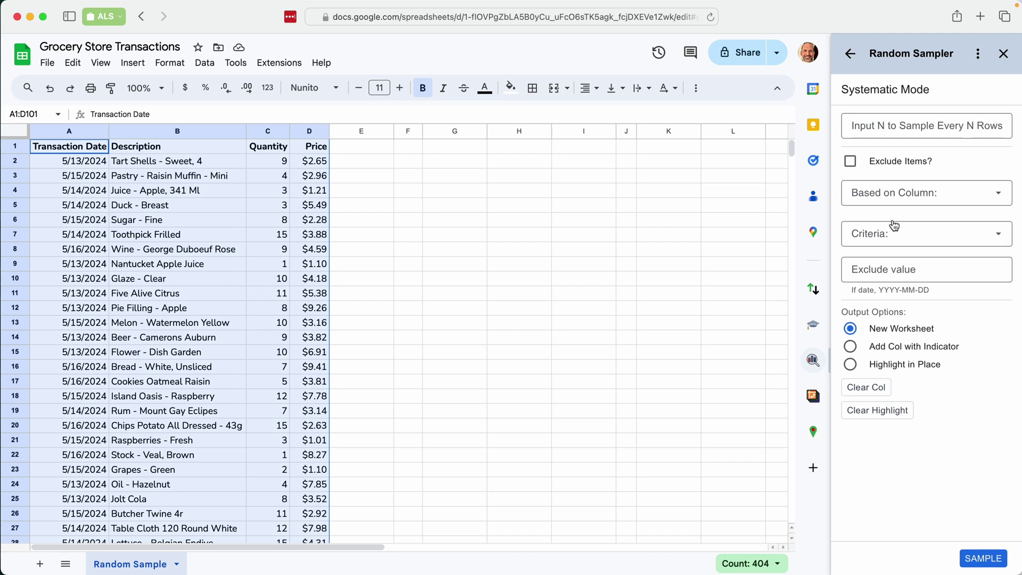
left_click(877, 129)
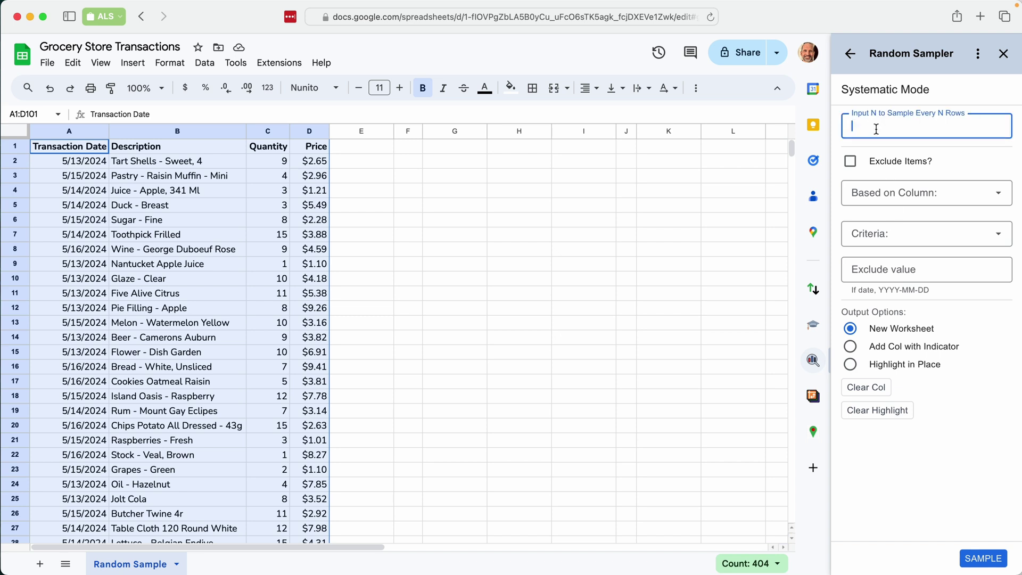
type("6")
Exclude rows whose column A date is 2024-05-14, output picks as an indicator column, and sample
left_click(850, 164)
left_click(873, 193)
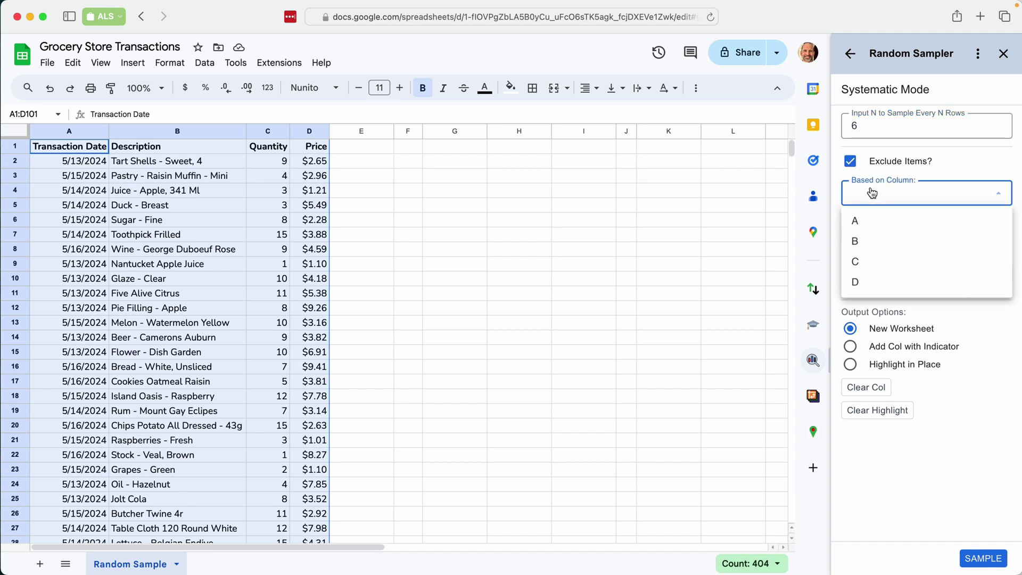
left_click(869, 229)
left_click(873, 237)
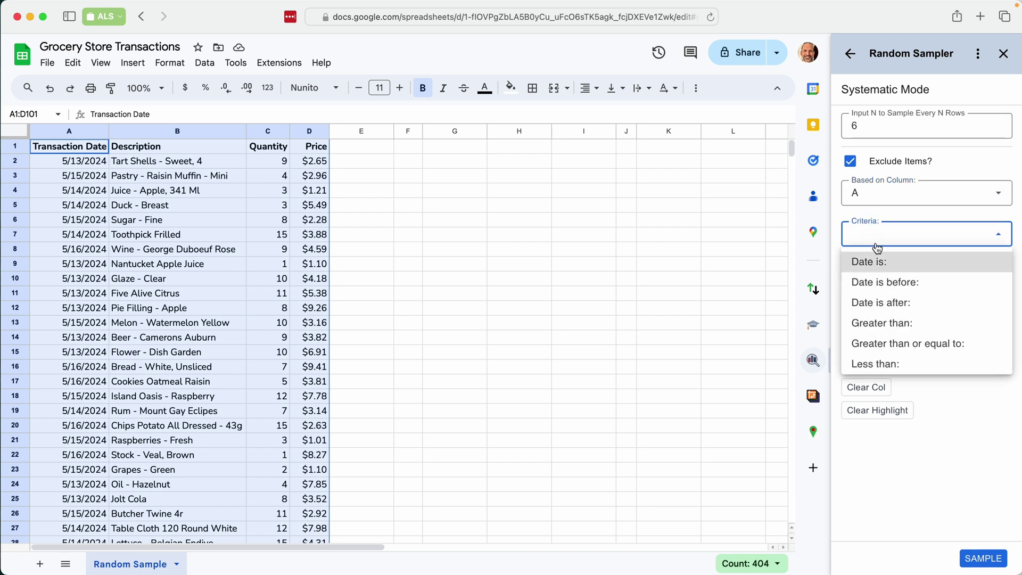
left_click(882, 262)
left_click(882, 272)
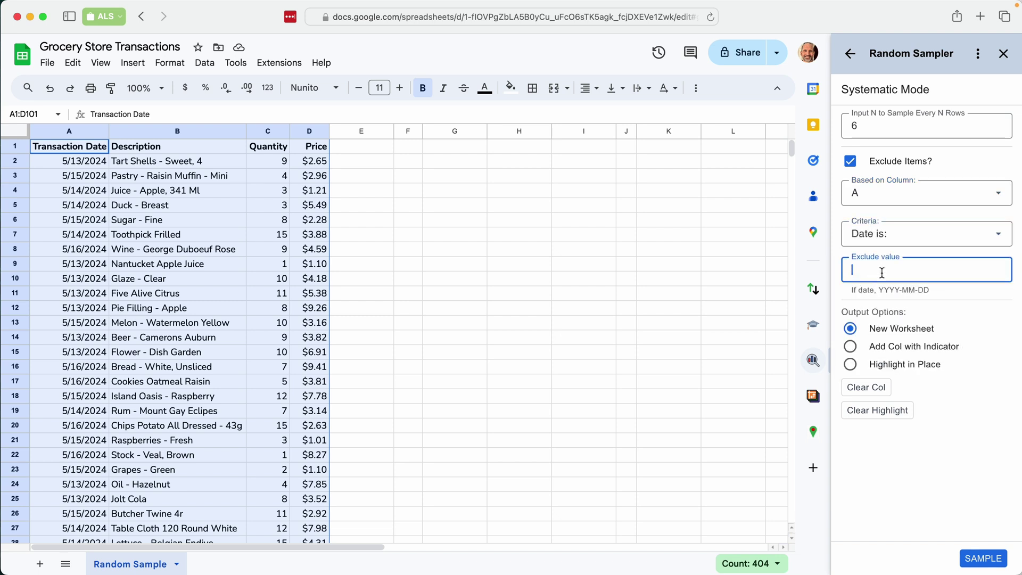
type("2024-05-14")
left_click(938, 354)
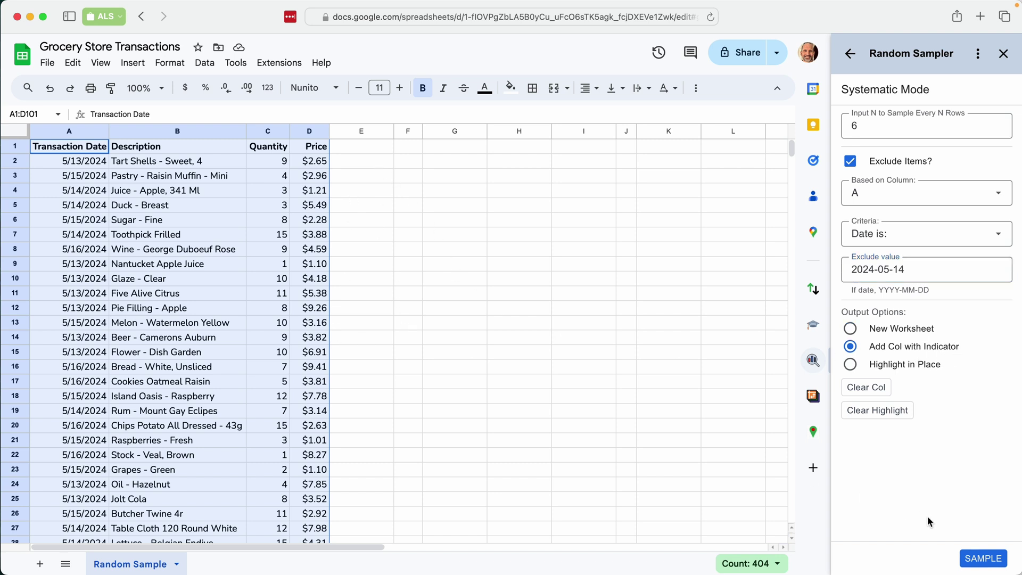
left_click(979, 557)
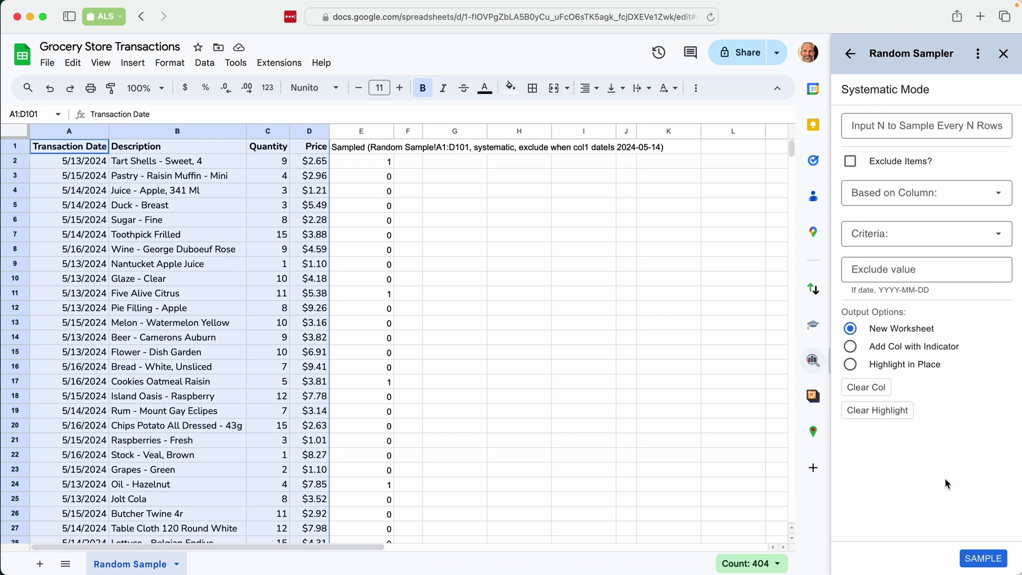
Clear indicator column E with Clear Col in the Random Sampler sidebar
left_click(880, 393)
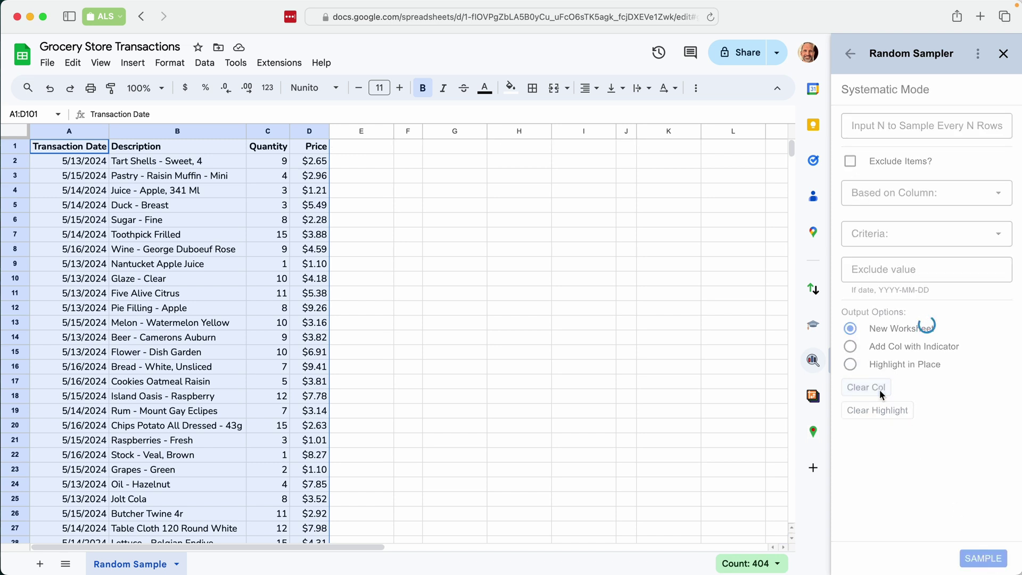
Switch to Stratified sampling based on column A and list its four date strata
left_click(851, 54)
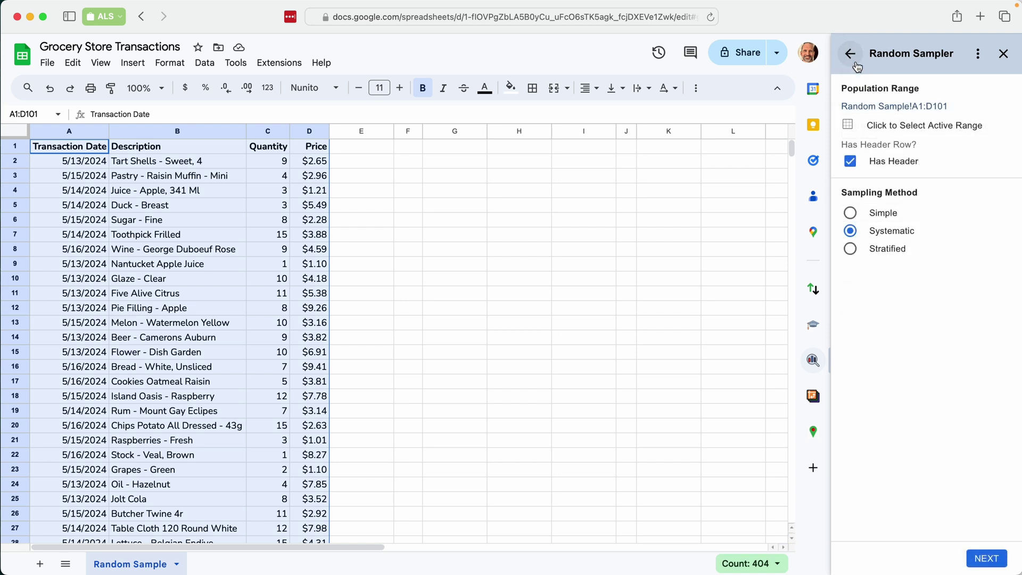
left_click(885, 254)
left_click(979, 557)
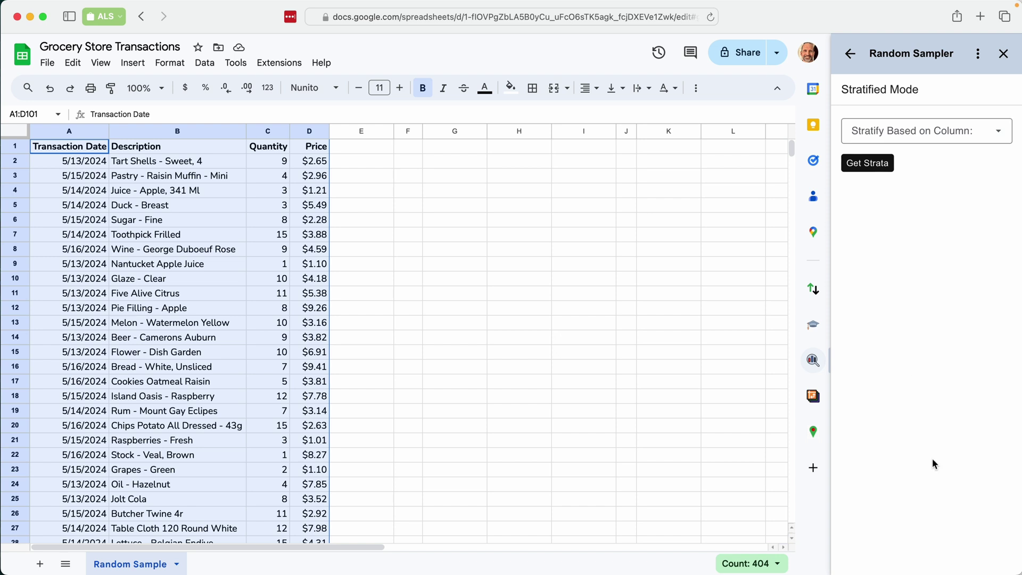
left_click(891, 140)
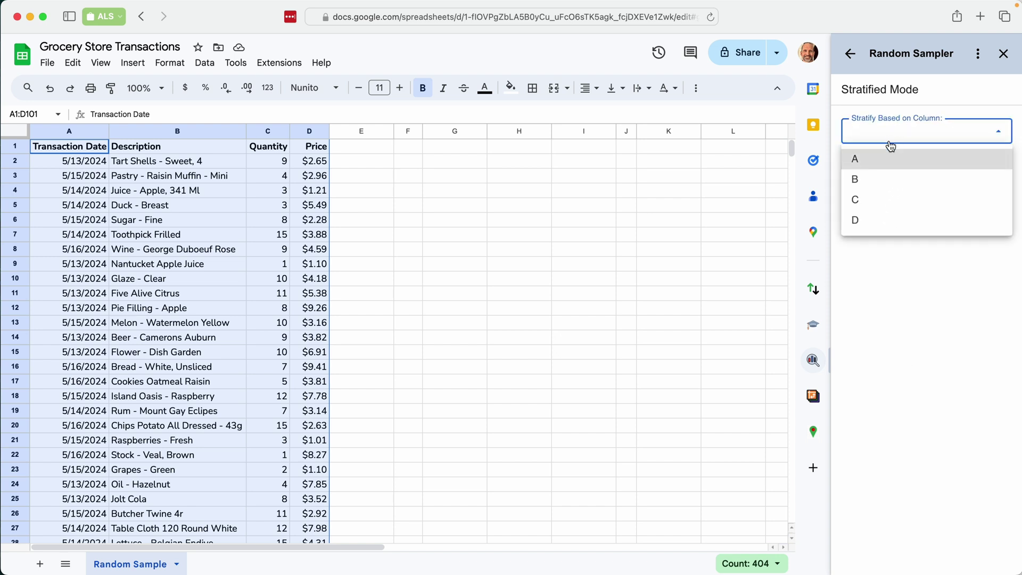
left_click(878, 161)
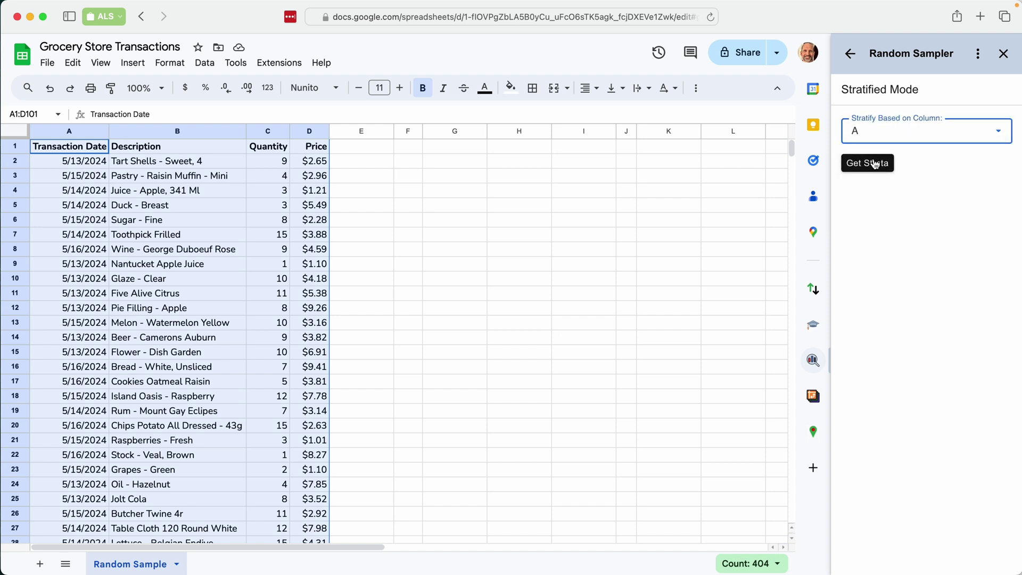
left_click(872, 168)
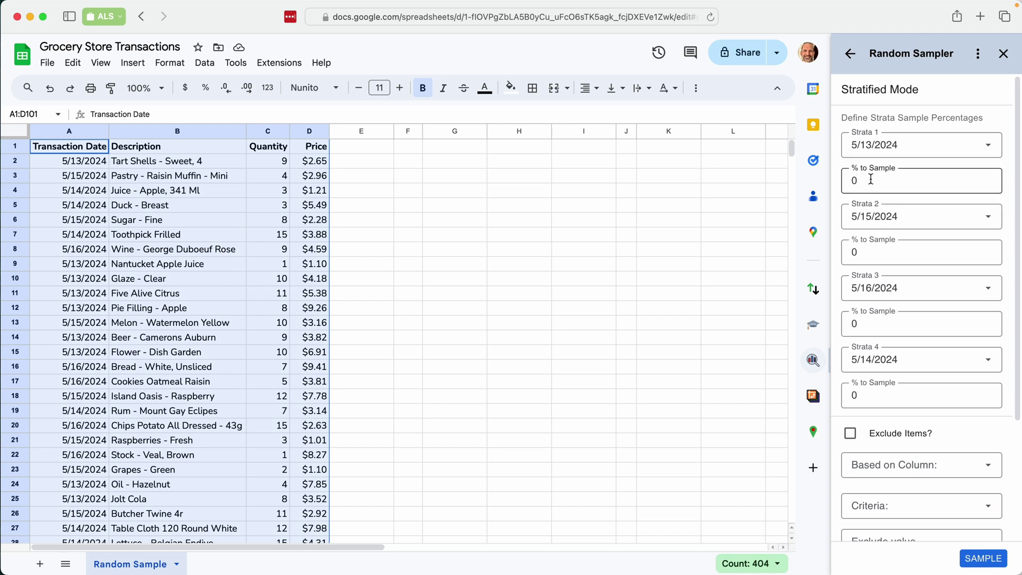
Give the 5/13/2024 stratum 25% to sample and set output to Highlight in Place
left_click_drag(871, 179, 842, 181)
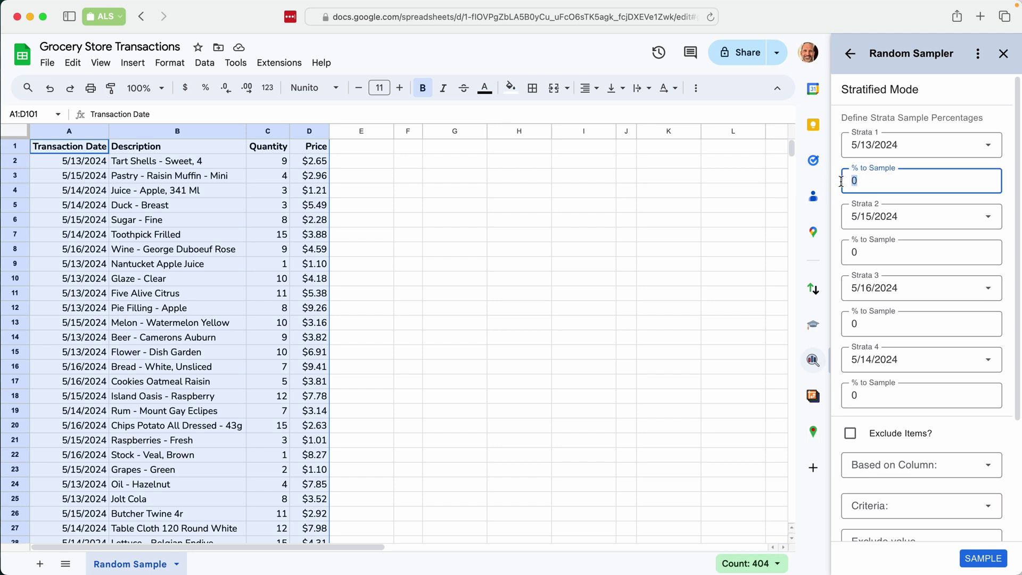
type("25")
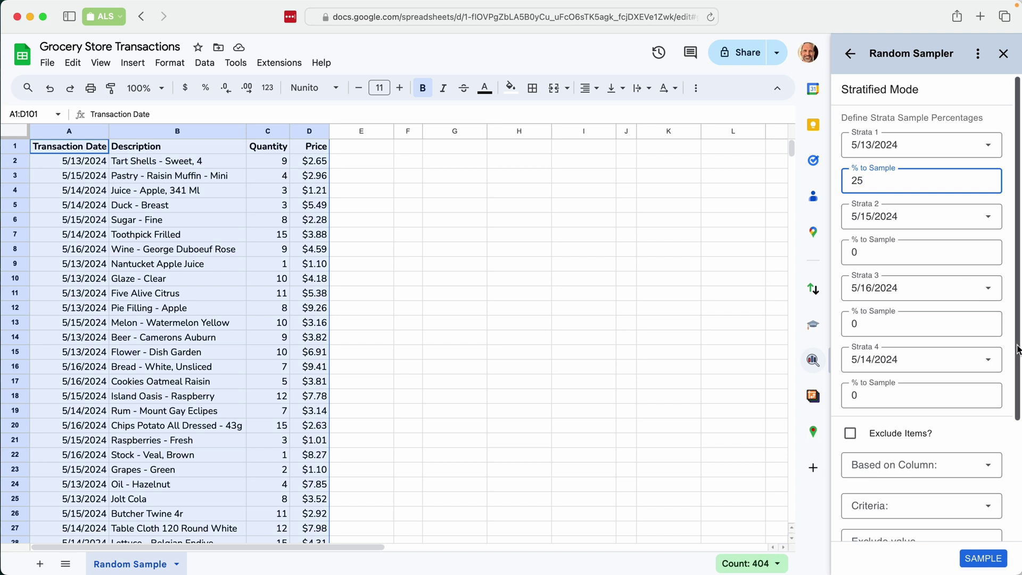
left_click_drag(1016, 343, 1016, 472)
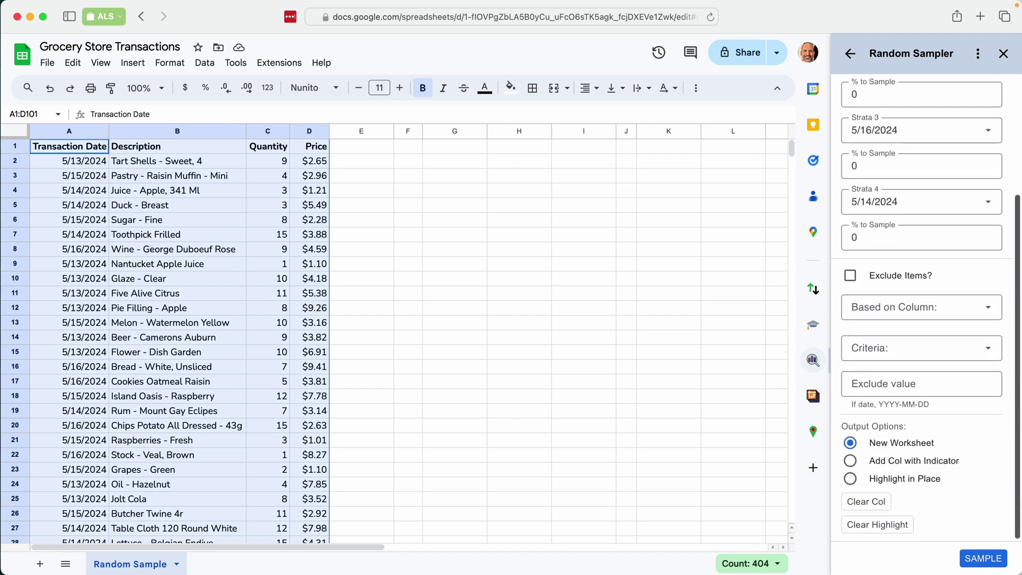
left_click(906, 484)
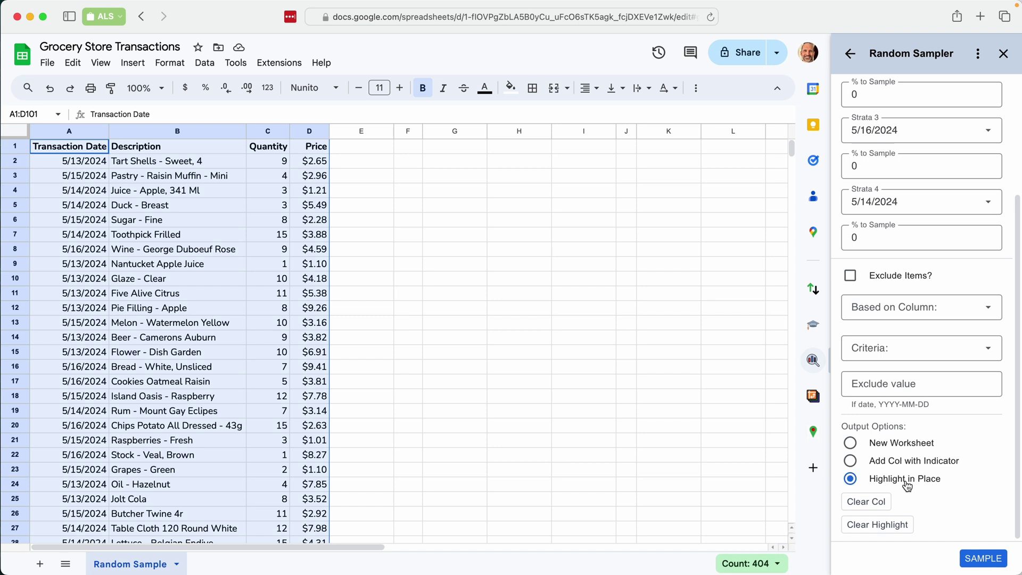
Run the stratified sample and review the yellow-highlighted 5/13/2024 rows in the sheet
left_click(983, 559)
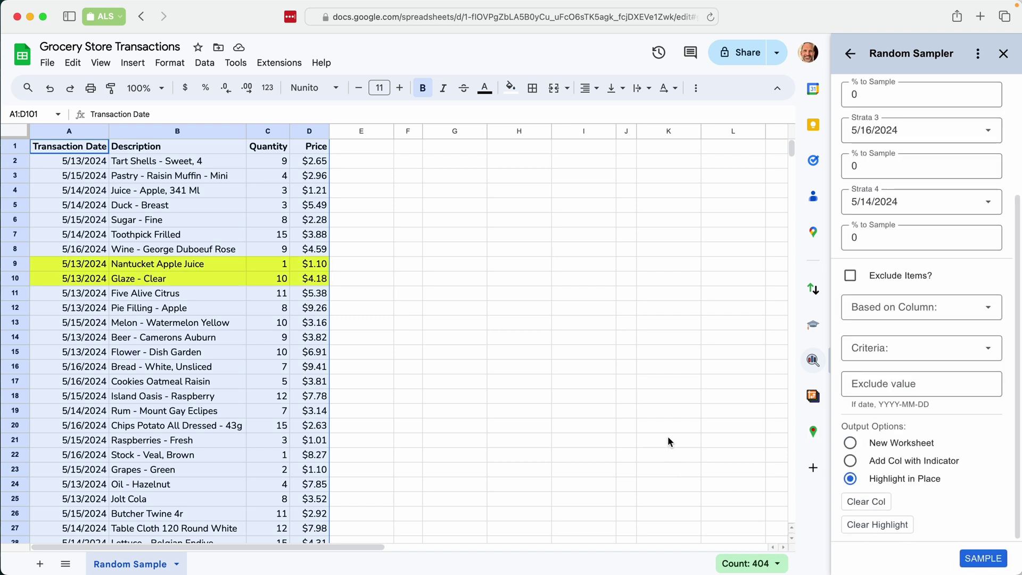
scroll(966, 216, "up", 3)
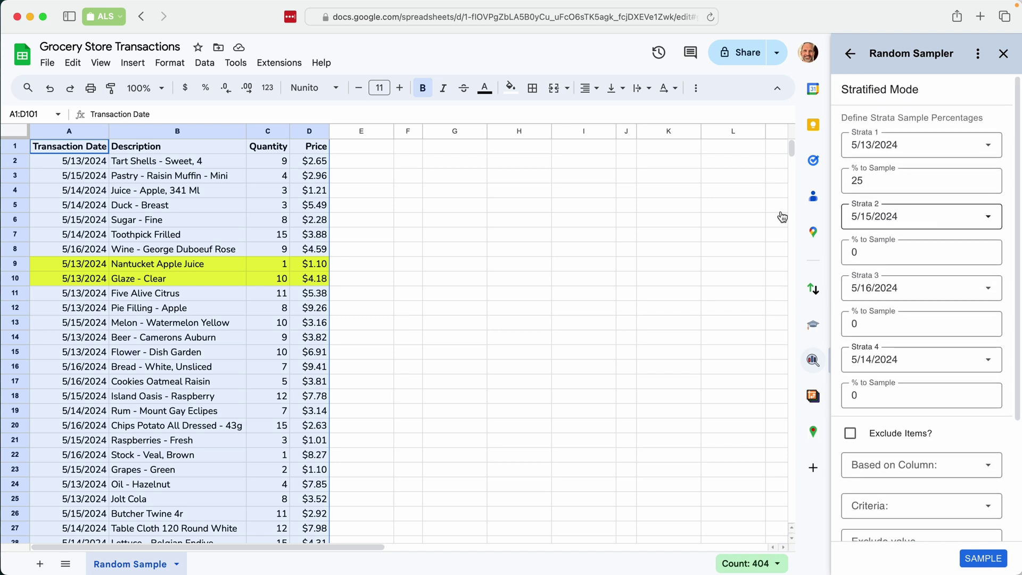
scroll(343, 269, "down", 20)
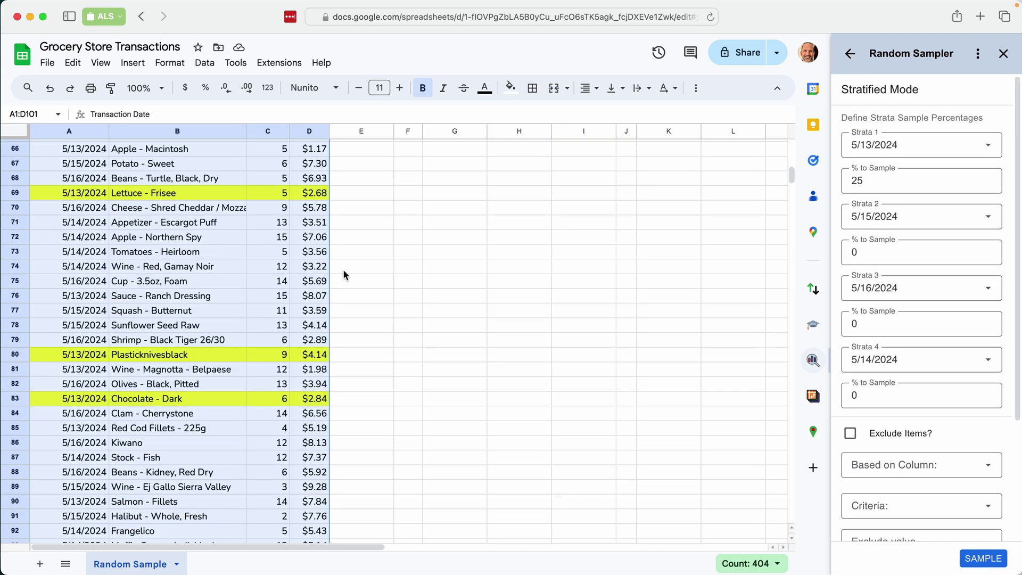